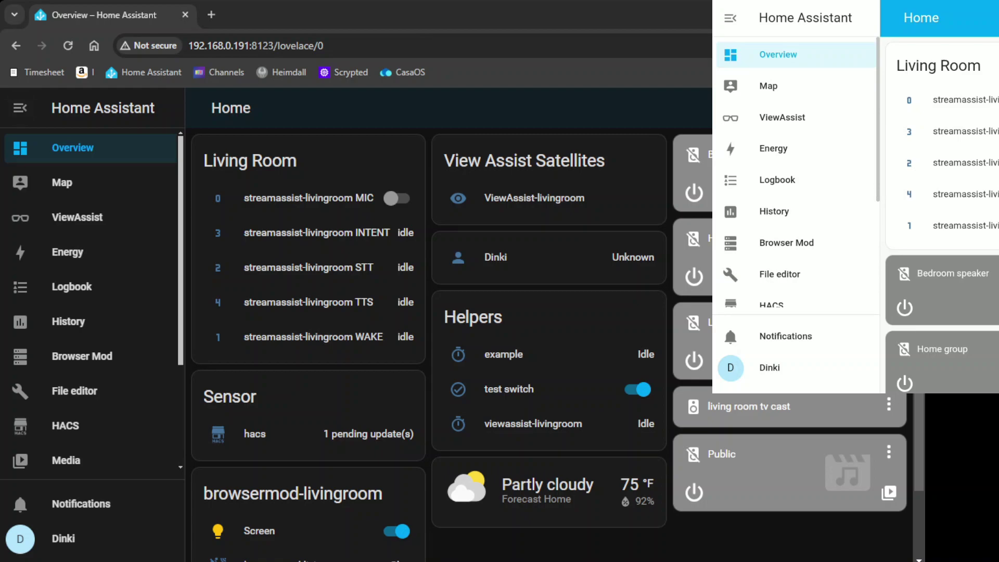
In Browser Mod, add a browsermod-livingroom Hide sidebar setting set to on.
click(59, 357)
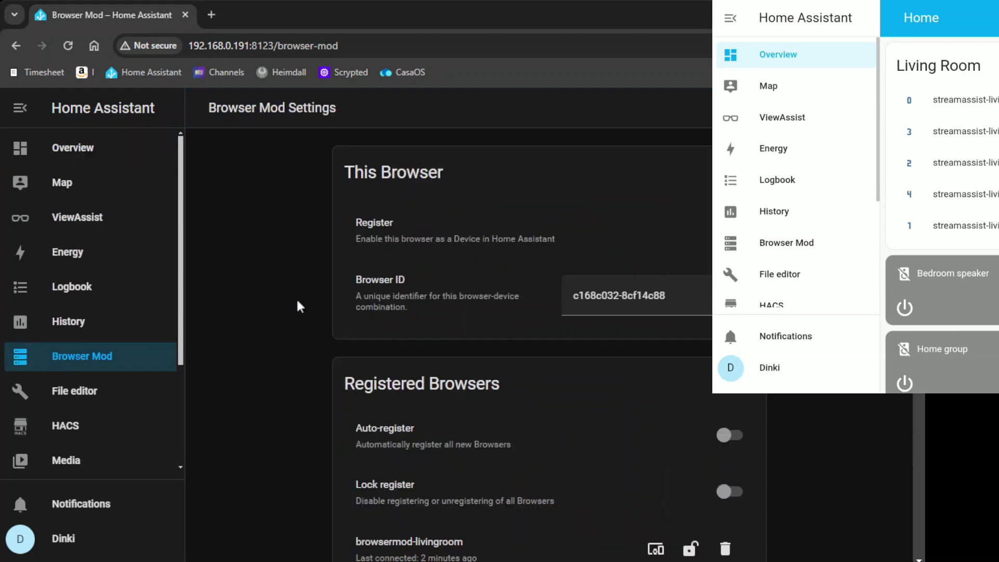
scroll(309, 296, down, 3)
scroll(309, 297, down, 2)
scroll(309, 297, down, 2)
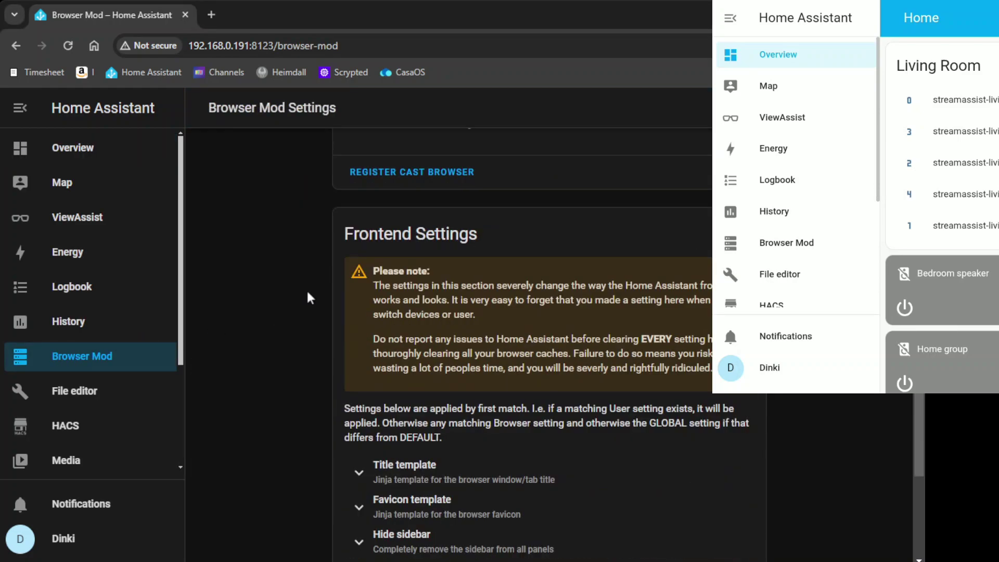
click(20, 108)
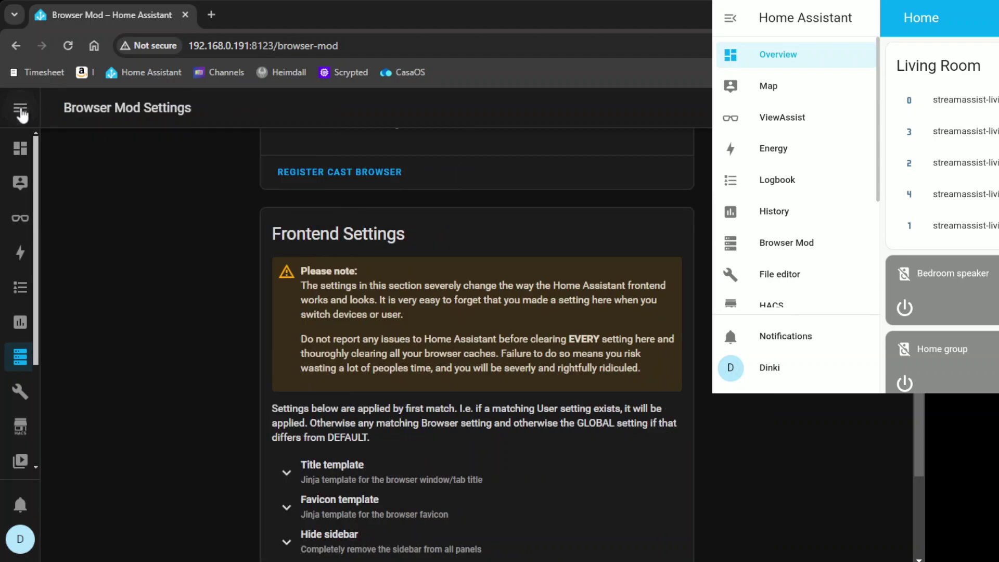
scroll(187, 254, down, 2)
scroll(187, 253, down, 2)
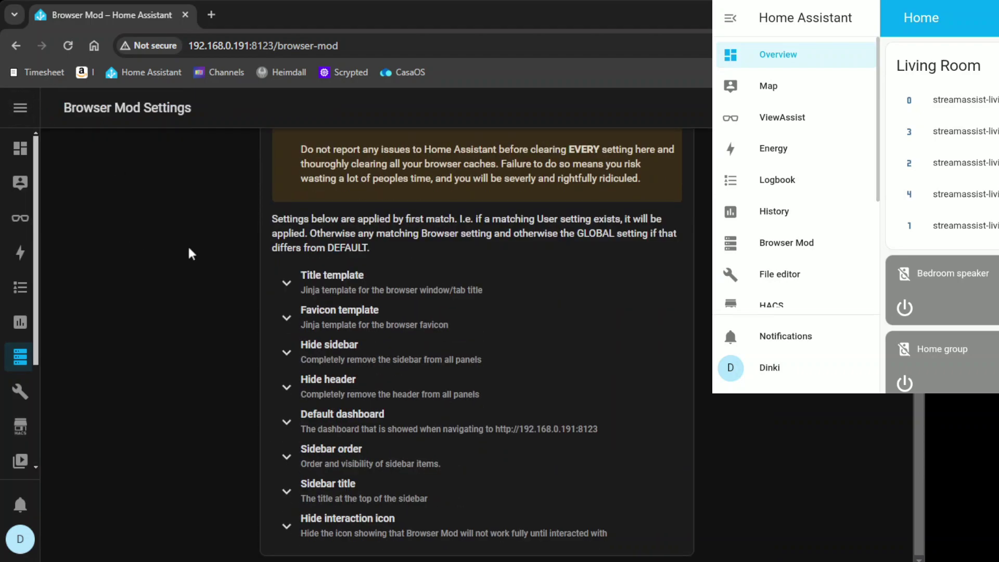
click(290, 355)
scroll(367, 382, down, 1)
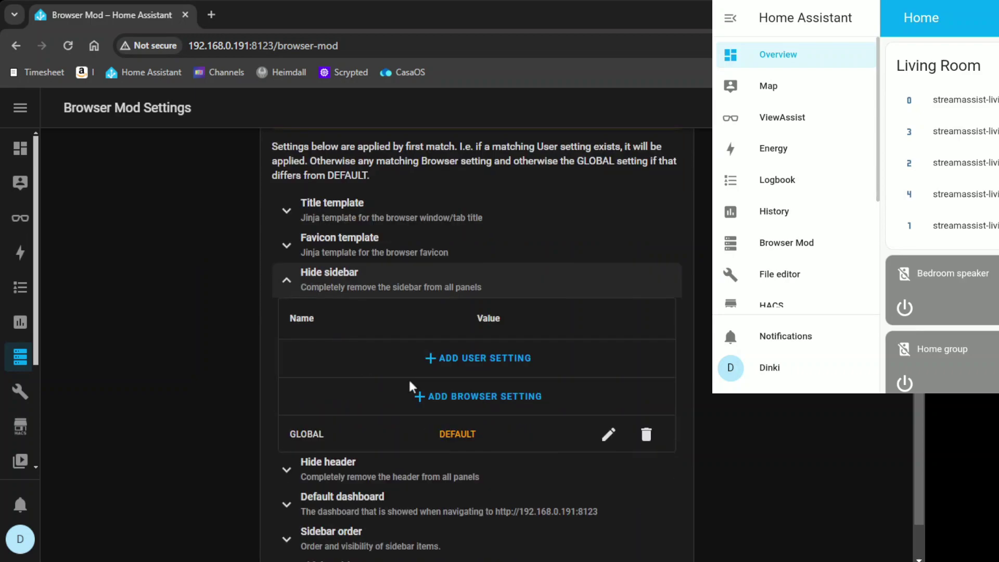
click(469, 398)
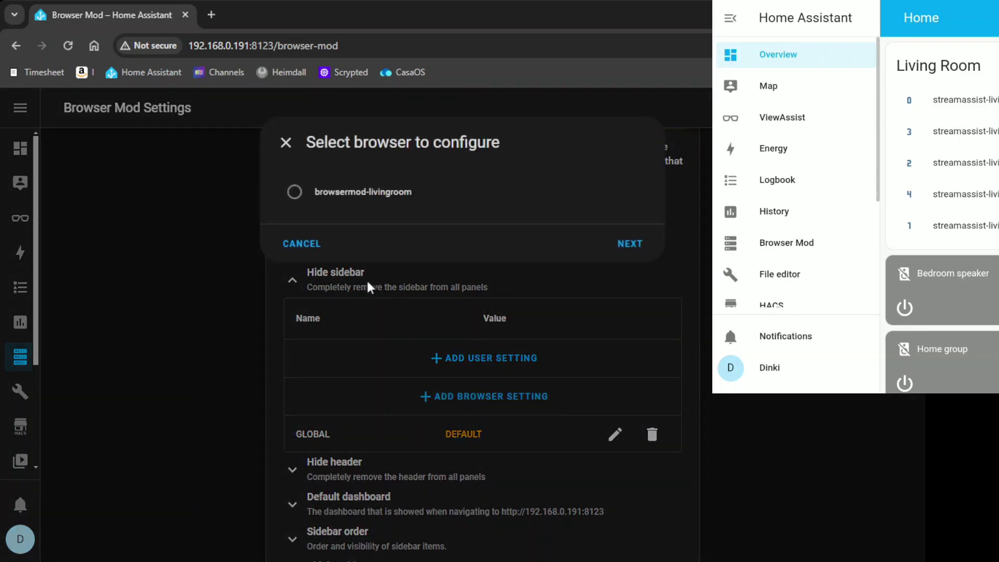
click(295, 194)
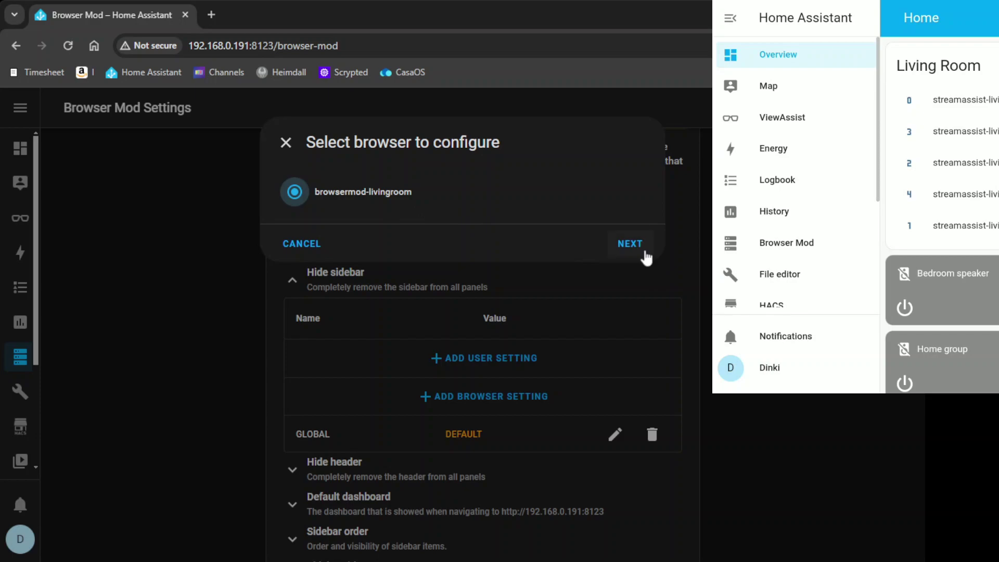
click(632, 243)
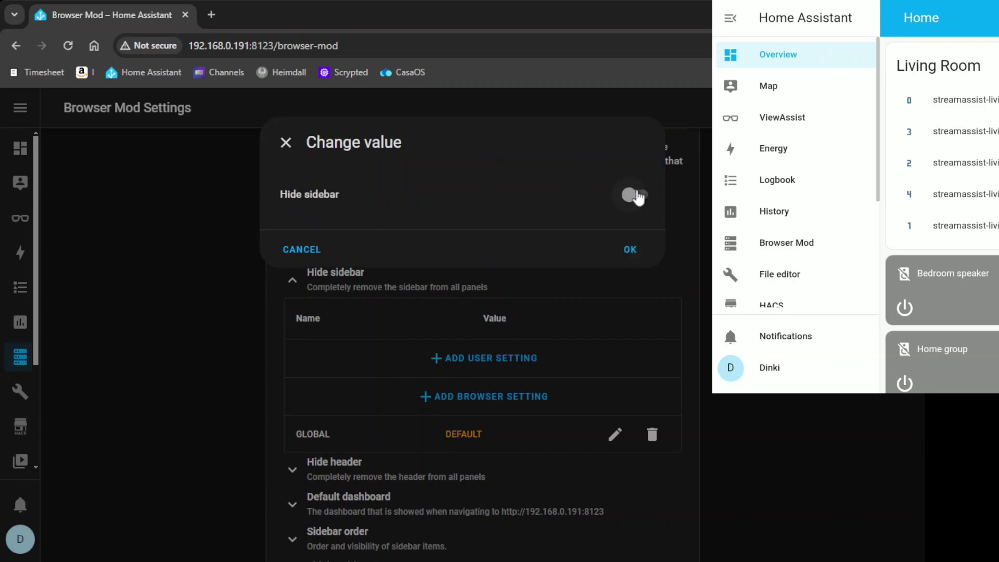
click(637, 196)
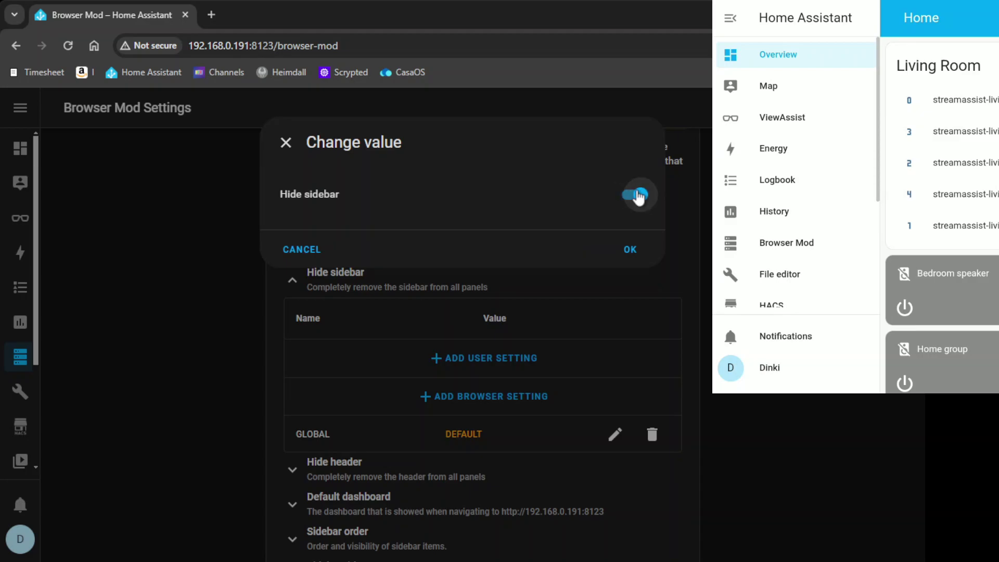
click(630, 249)
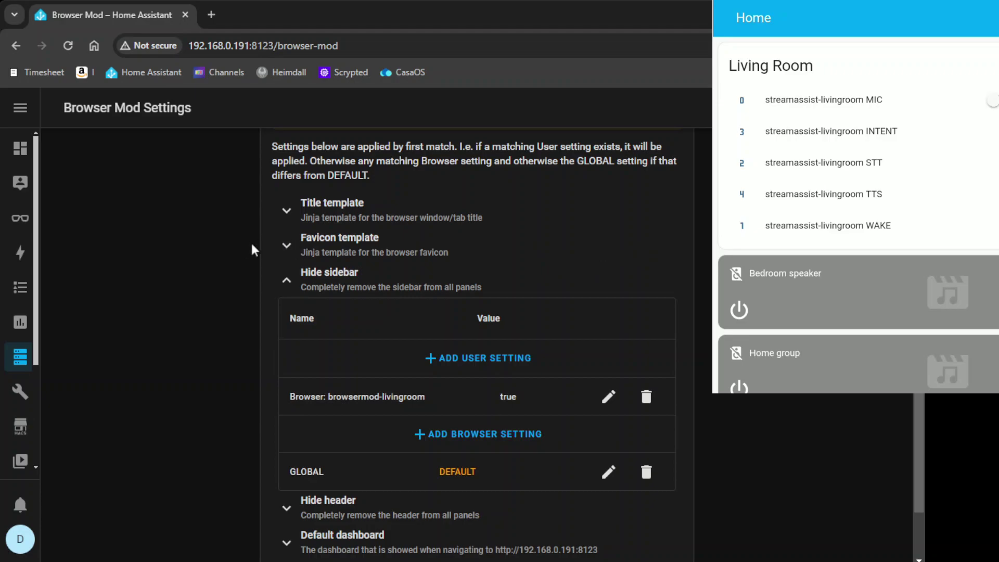
scroll(252, 241, down, 1)
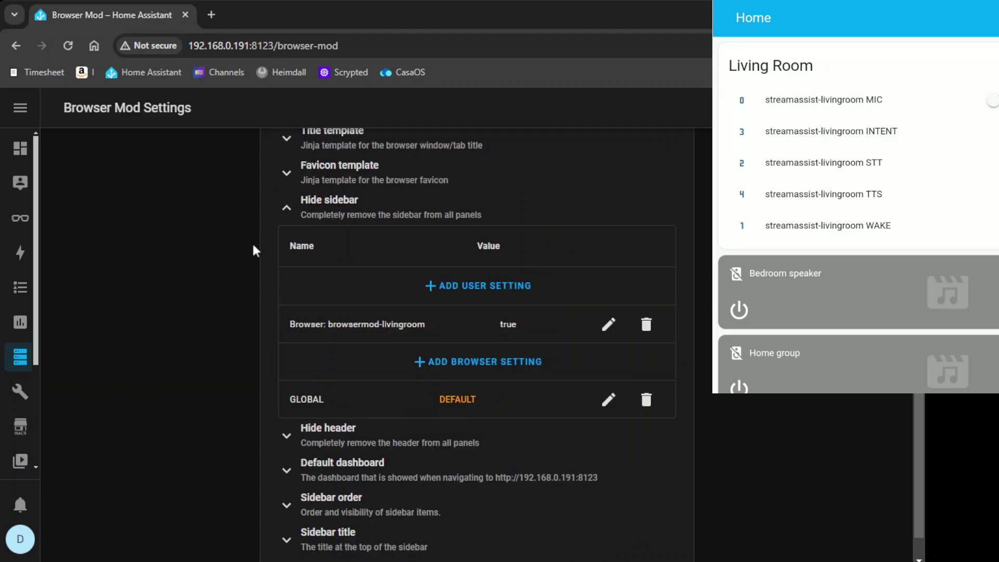
Add a browsermod-livingroom Hide header browser setting with the value turned on.
click(287, 437)
scroll(262, 394, down, 3)
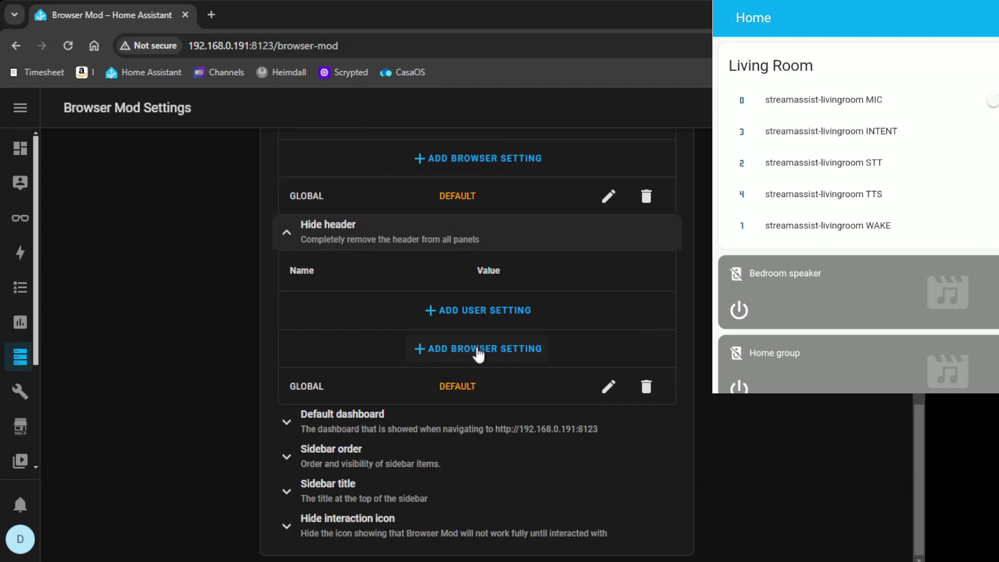
click(479, 349)
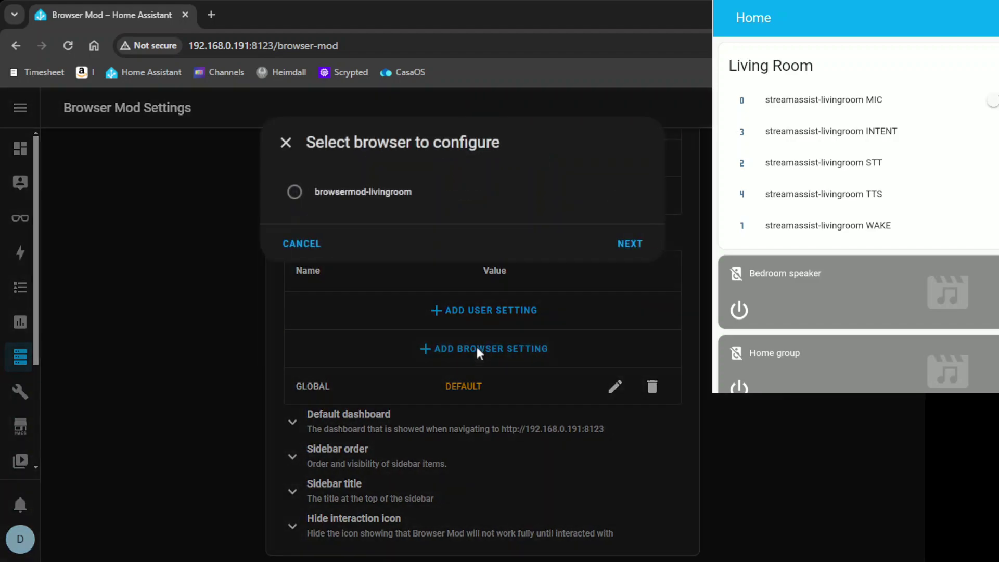
click(294, 191)
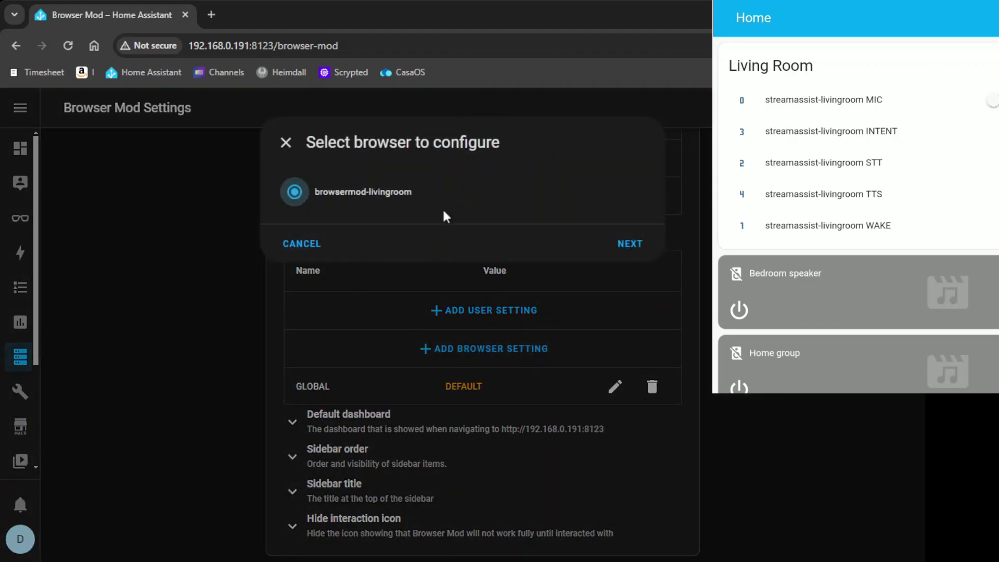
click(630, 244)
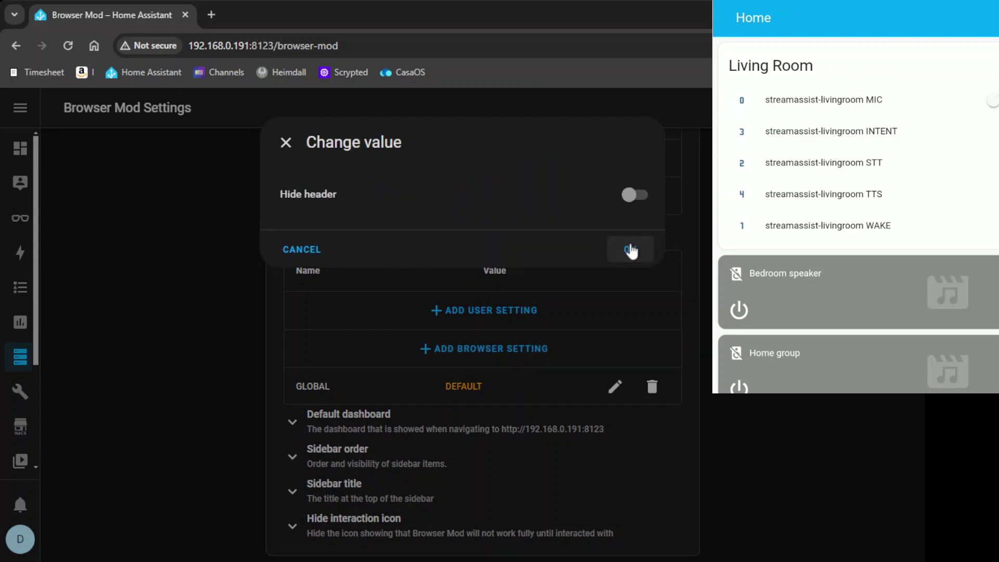
click(636, 198)
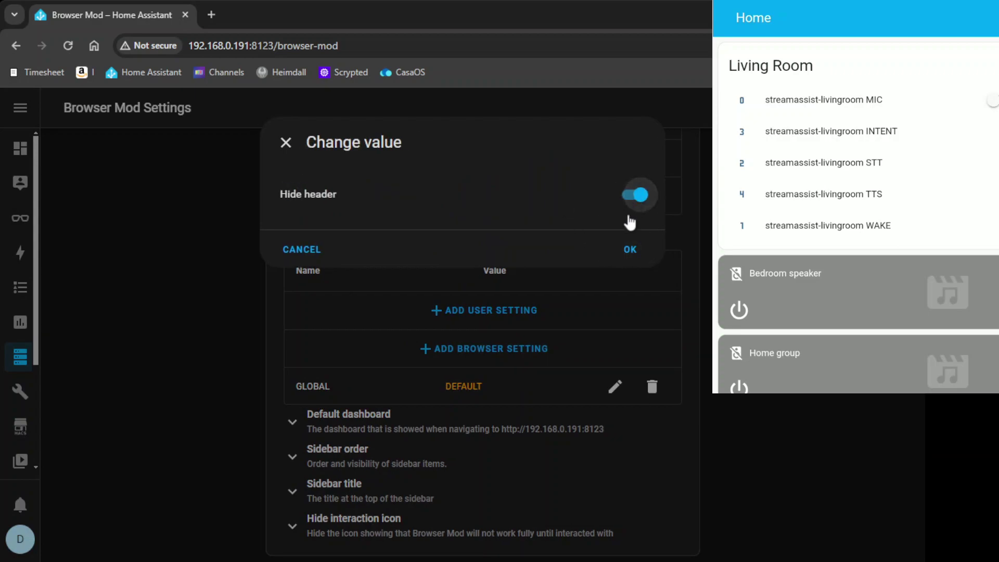
click(632, 250)
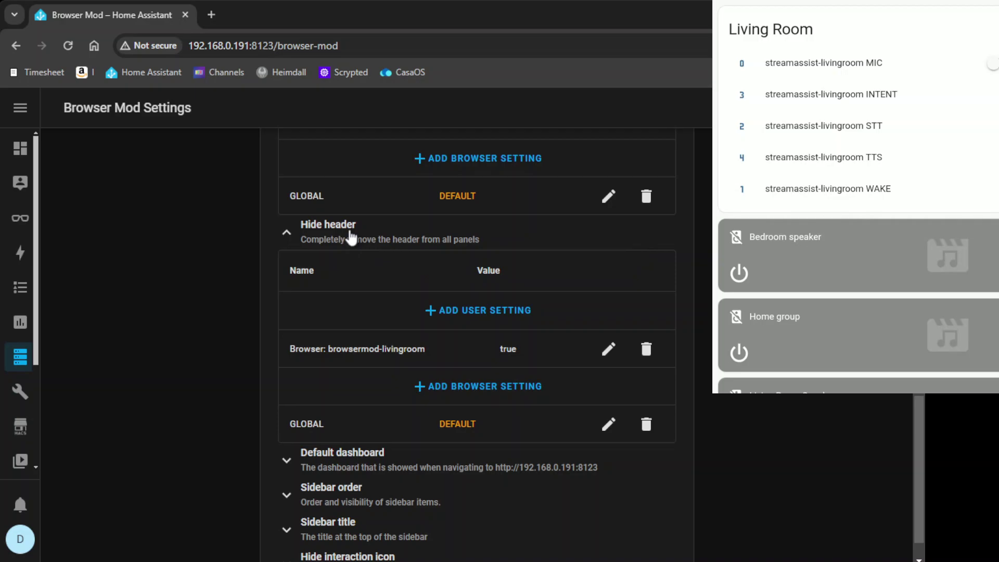
scroll(350, 237, down, 1)
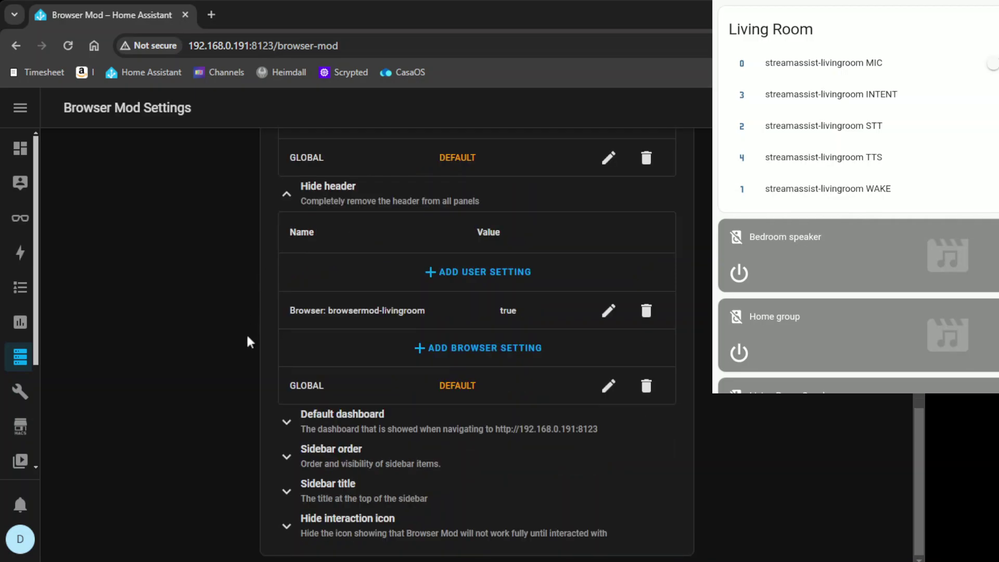
Add a browsermod-livingroom Default dashboard browser setting with ViewAssist selected.
click(284, 423)
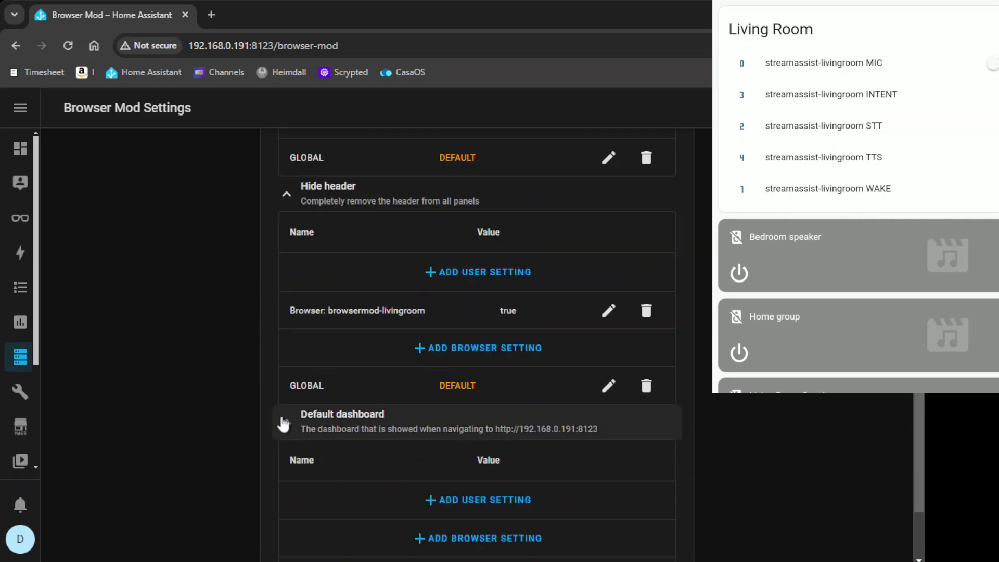
scroll(283, 422, down, 2)
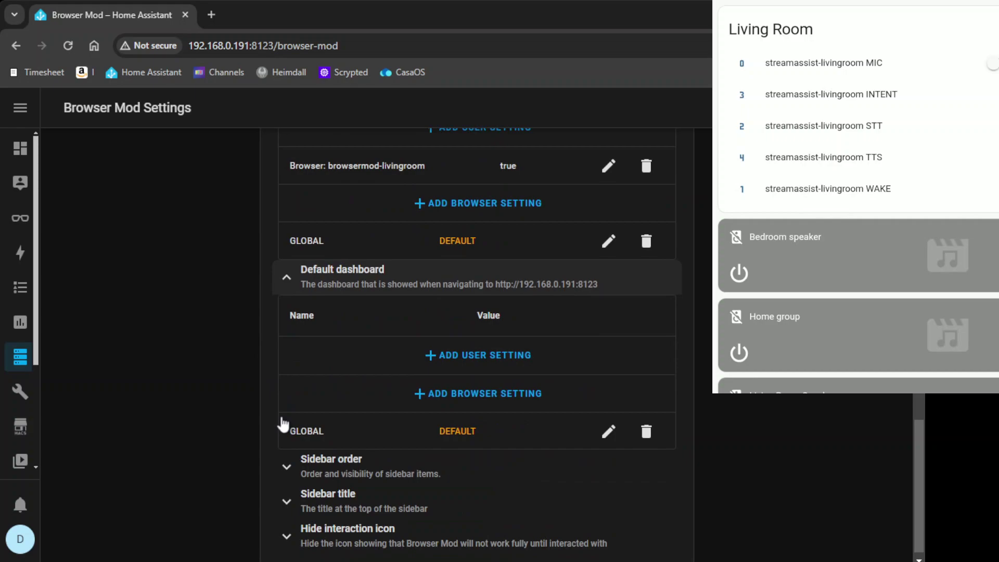
click(451, 393)
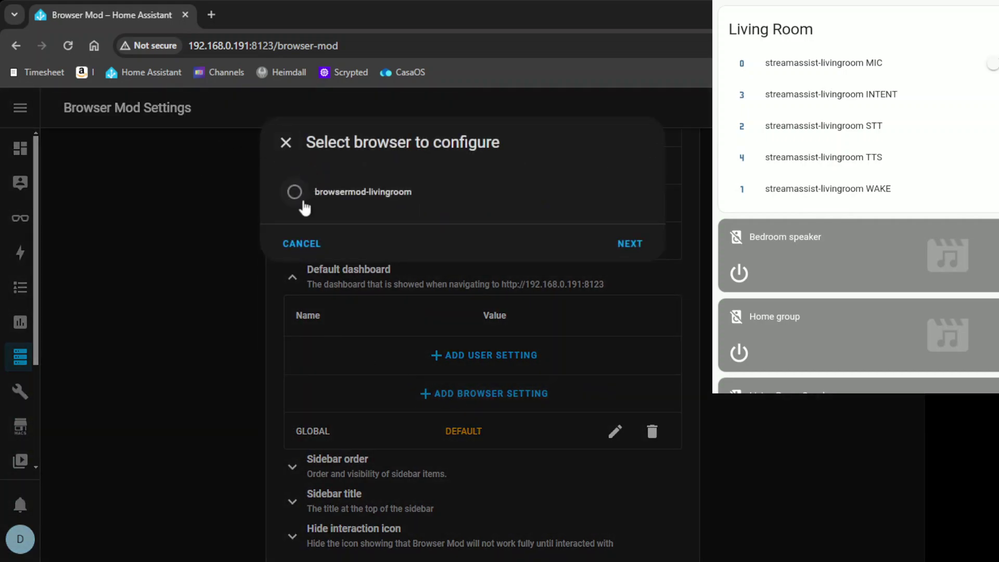
click(295, 192)
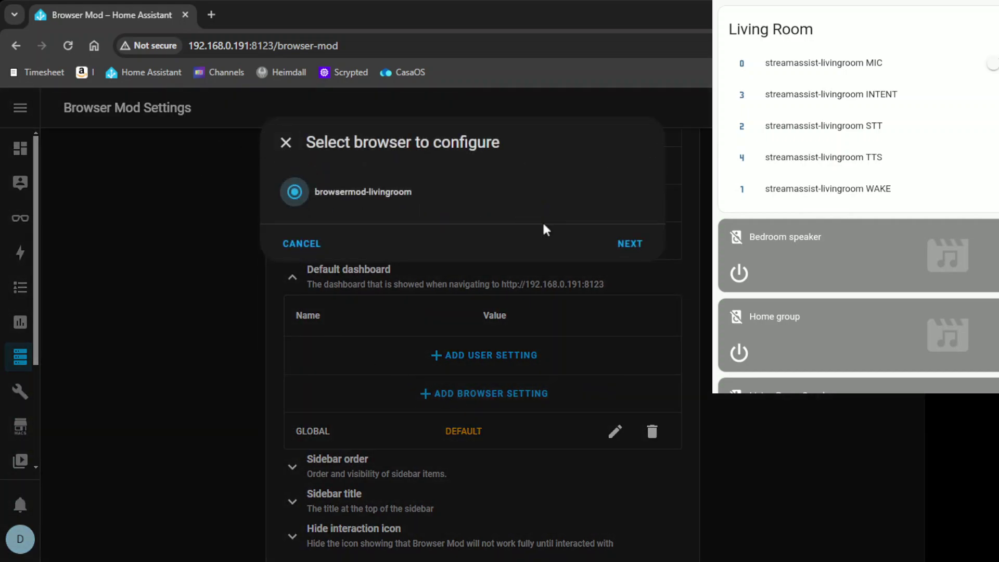
click(628, 244)
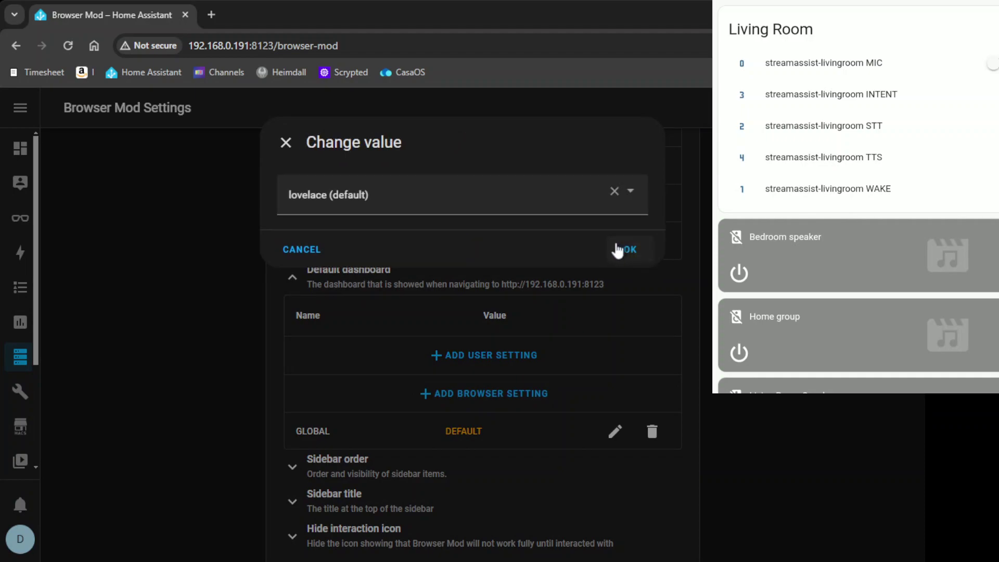
click(633, 193)
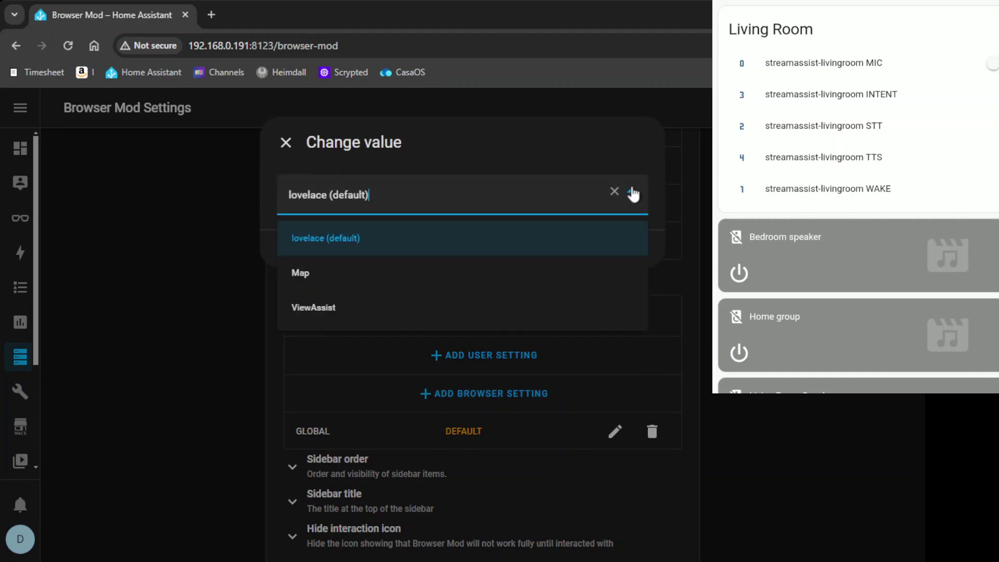
click(353, 309)
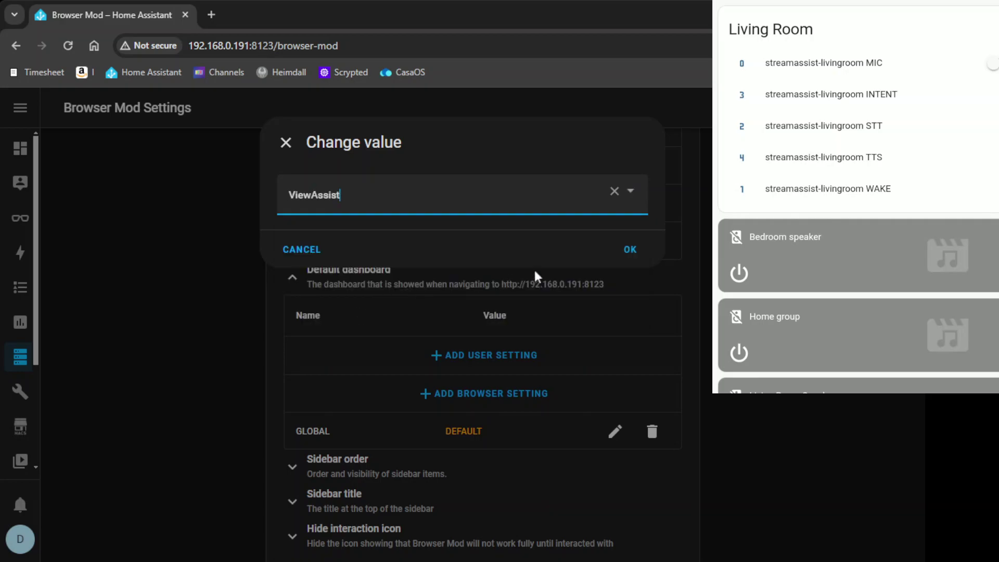
click(629, 250)
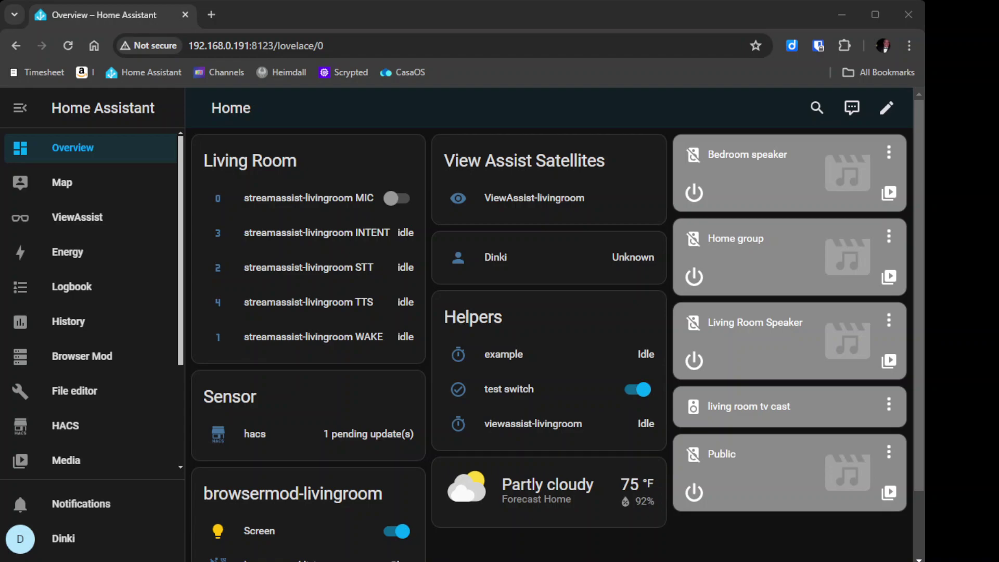
Delete the empty HOME view from the ViewAssist dashboard in edit mode and finish editing.
click(77, 217)
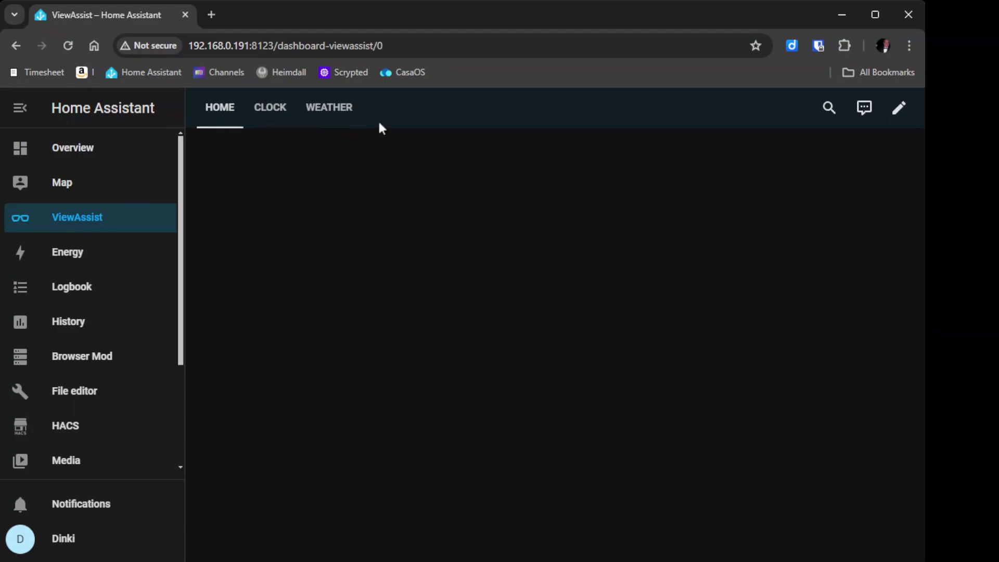
click(899, 110)
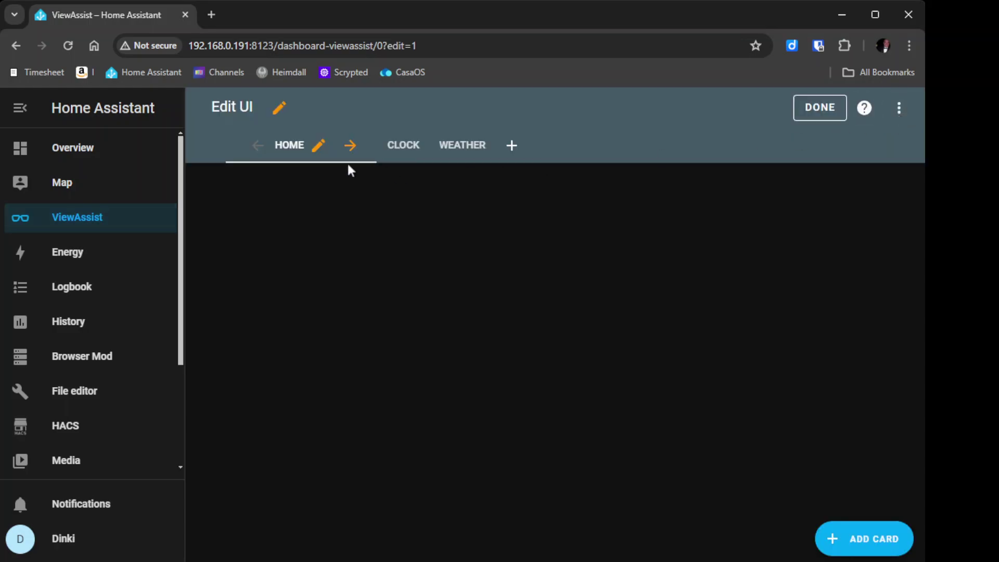
click(318, 149)
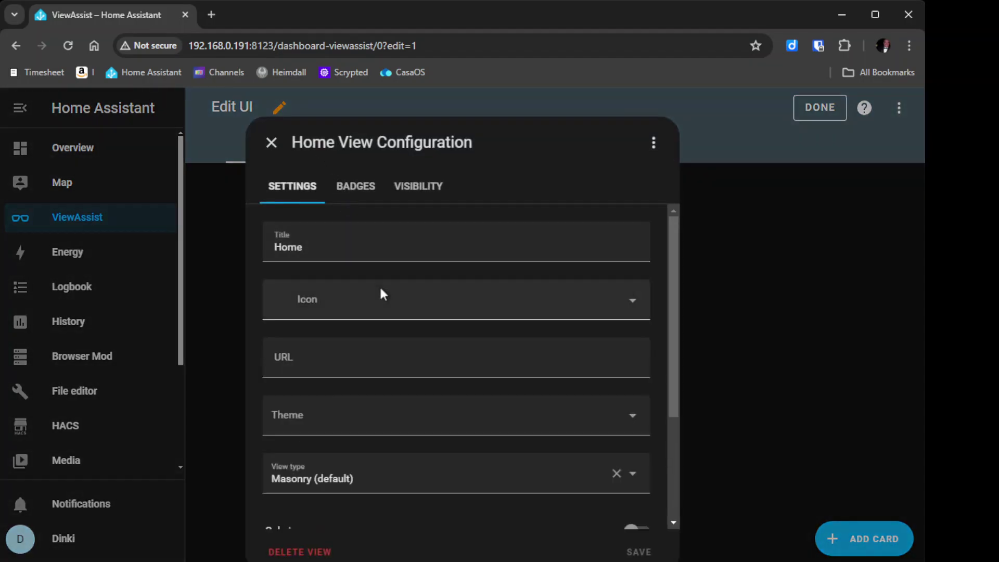
click(307, 553)
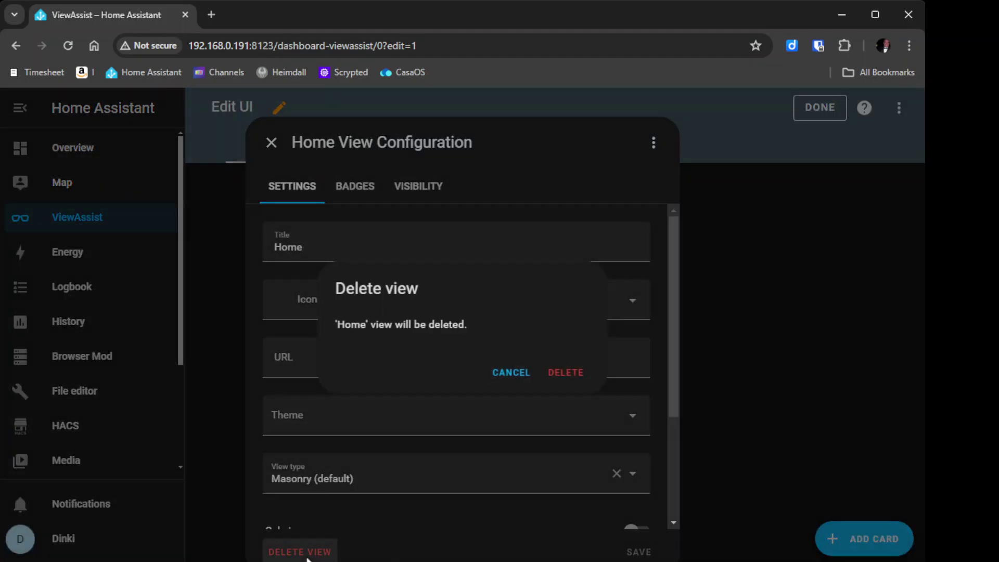
click(564, 372)
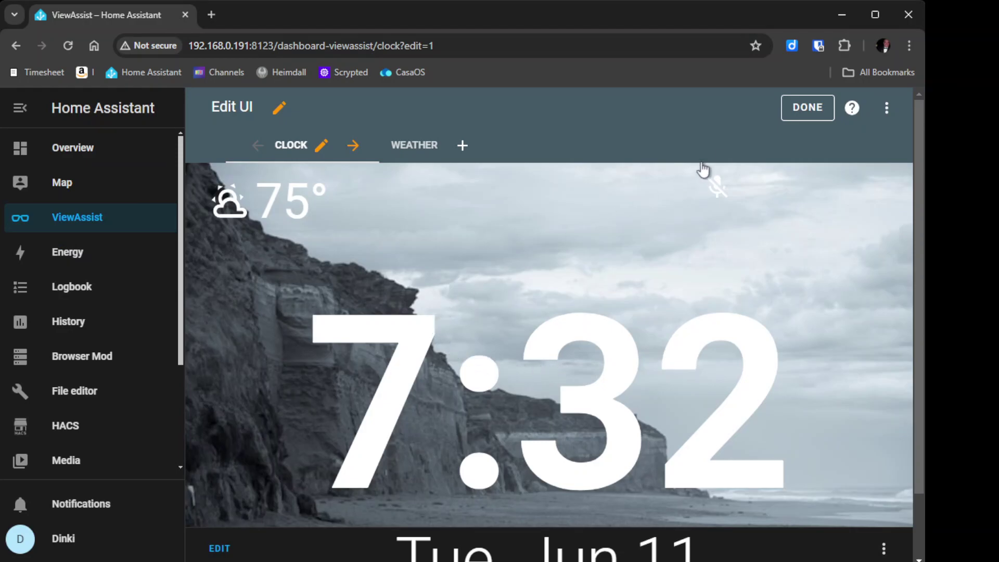
click(807, 106)
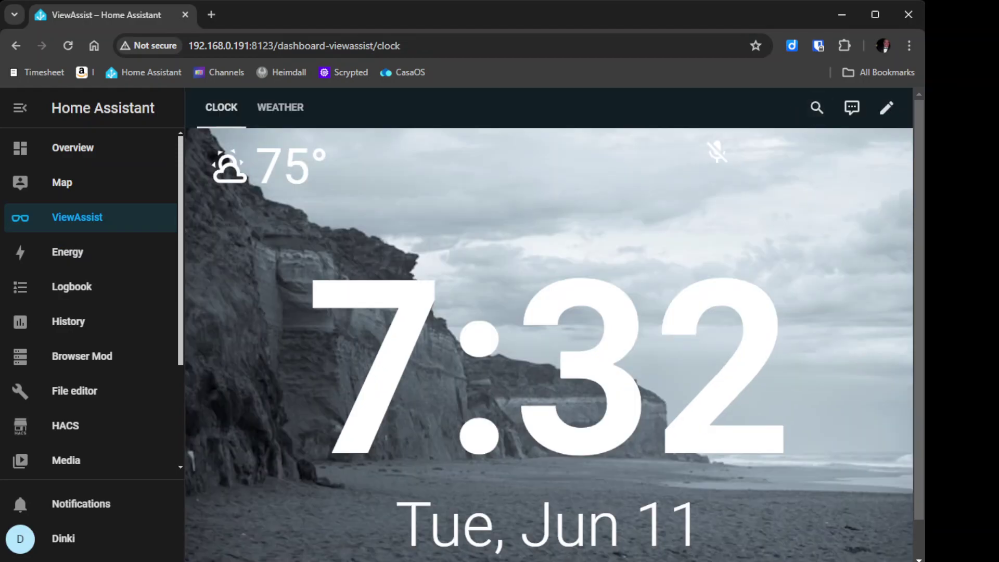